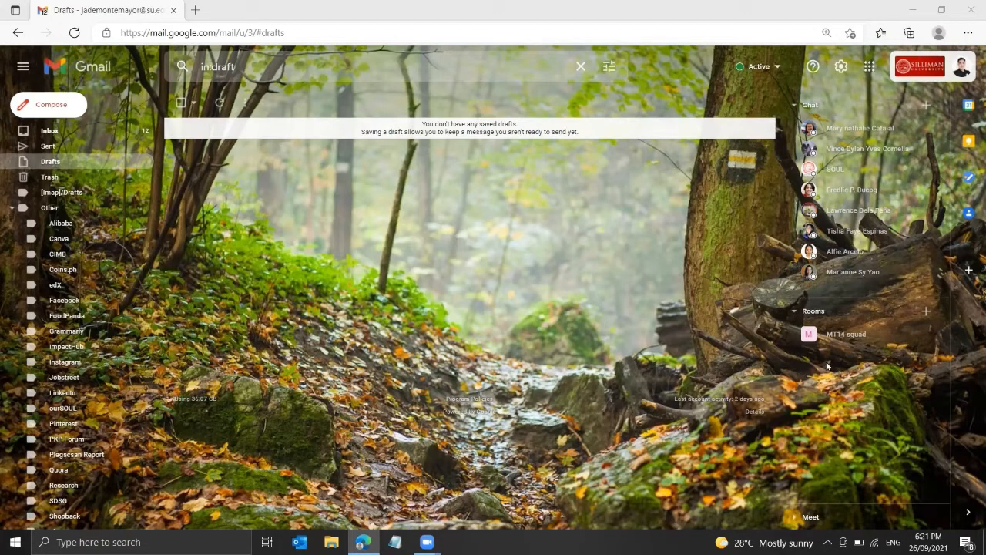
Switch to Google Contacts and select the first two people in the full contacts list
click(870, 68)
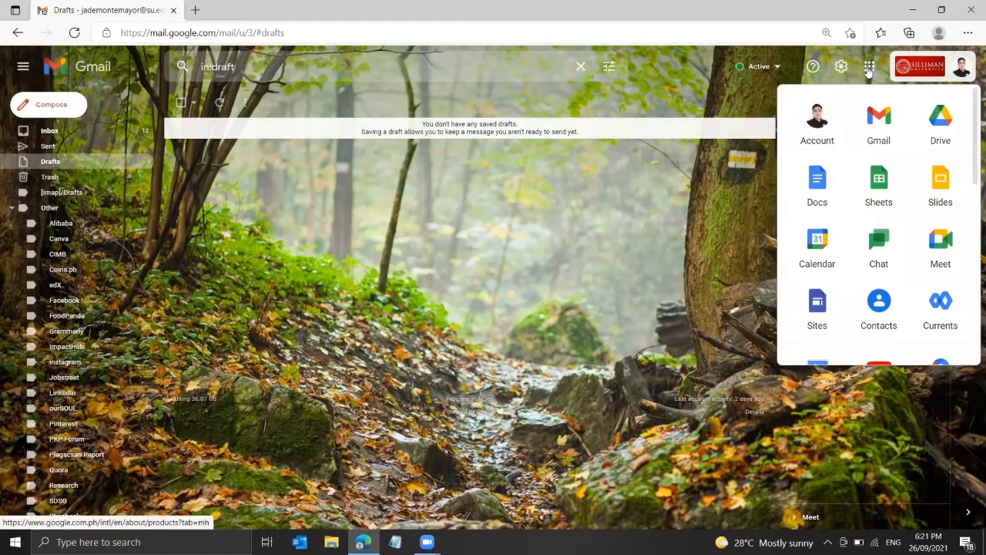
click(879, 320)
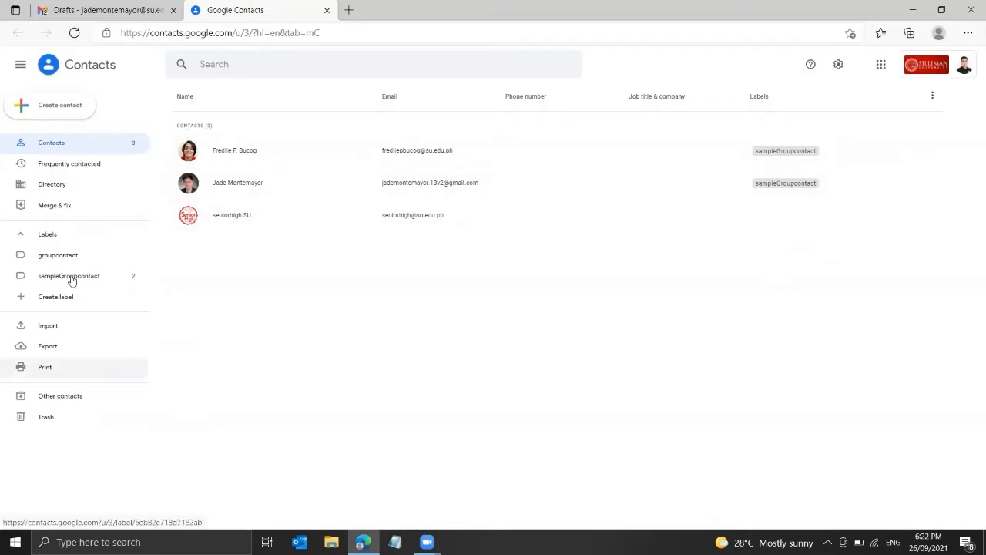
click(62, 147)
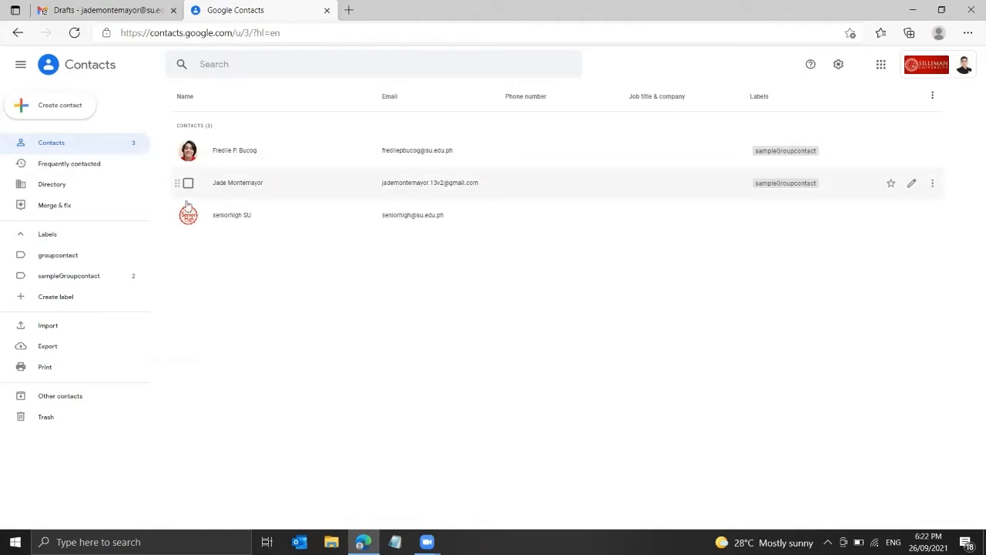
click(187, 152)
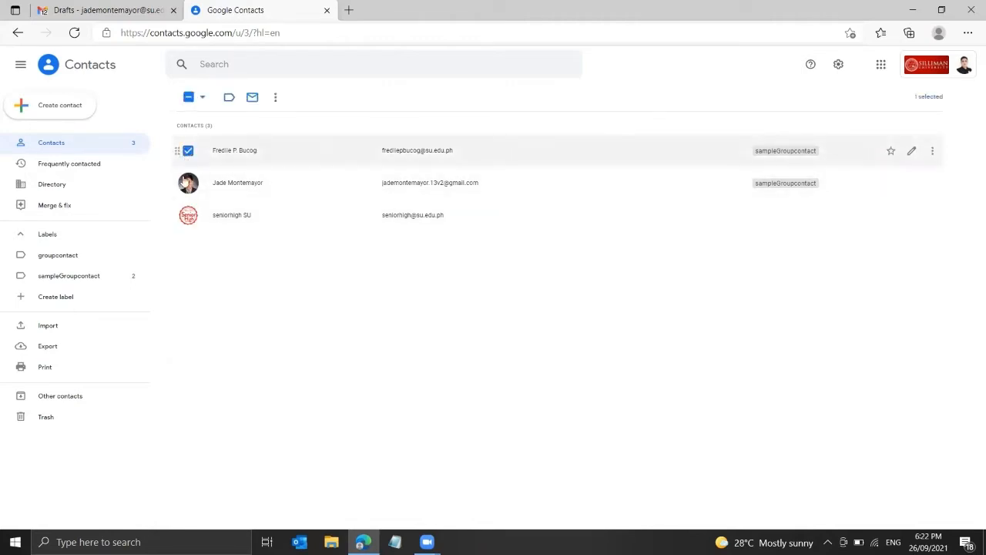
click(188, 184)
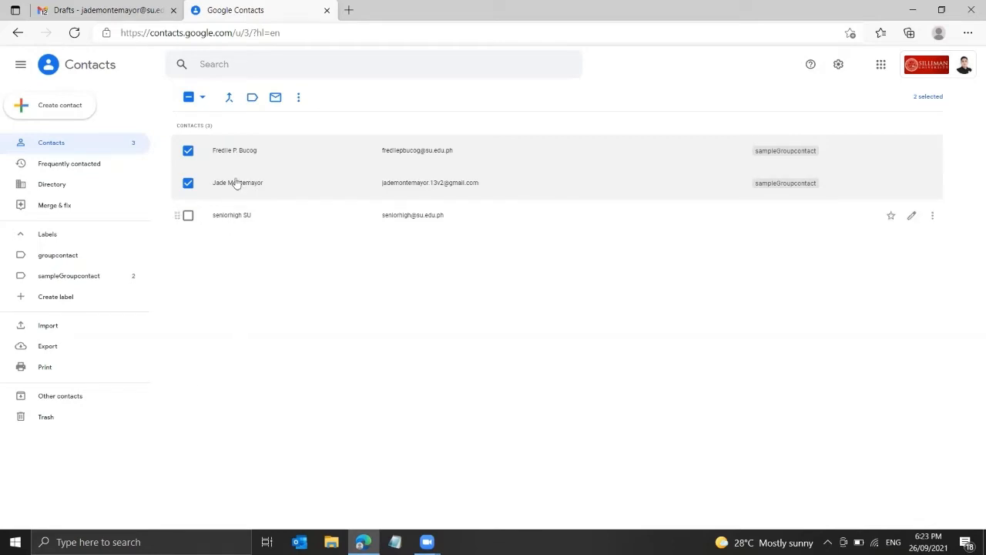
Create a label named "HistoryClass Group" for the two selected contacts and open that label's contact list
click(253, 99)
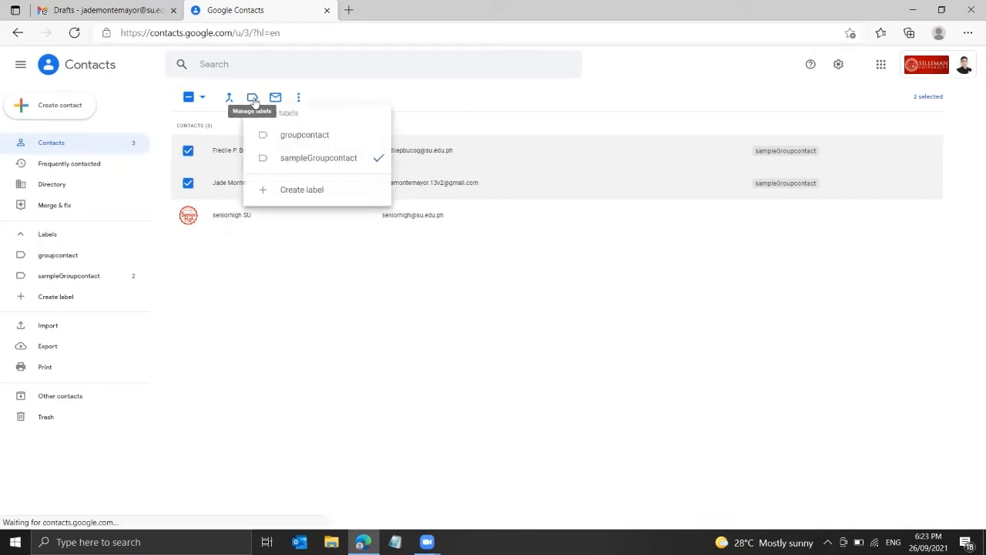
click(290, 192)
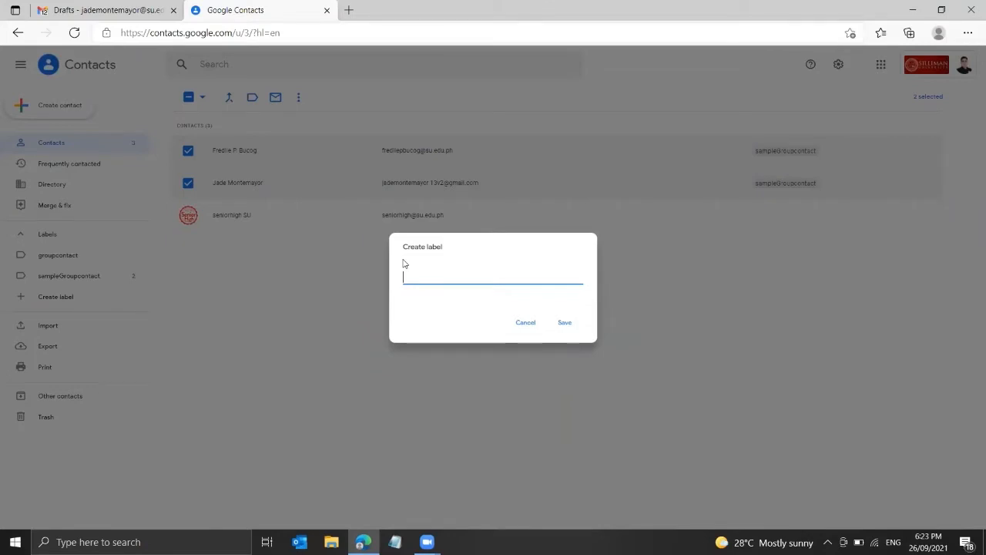
text(HistoryClass Grouo)
key(BackSpace)
text(p)
click(567, 324)
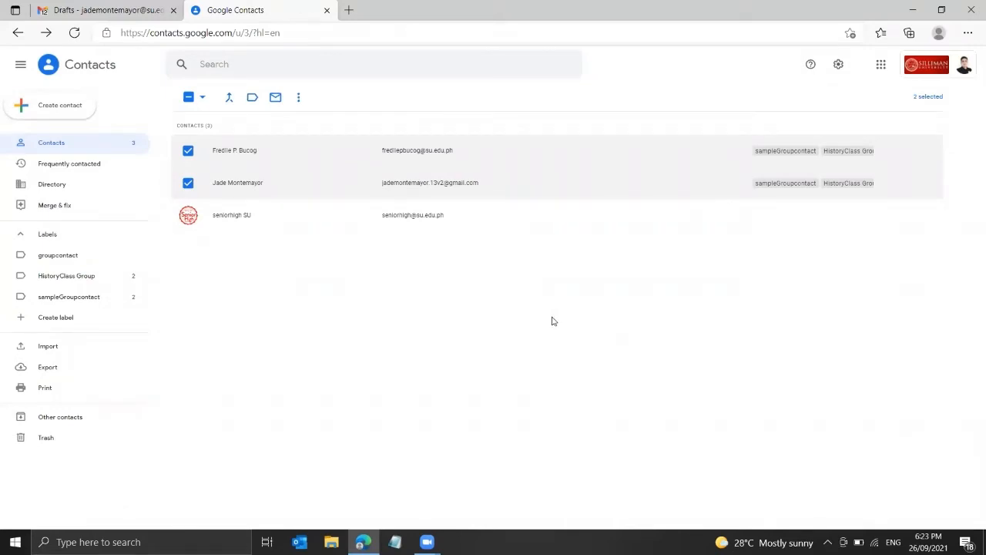
click(64, 279)
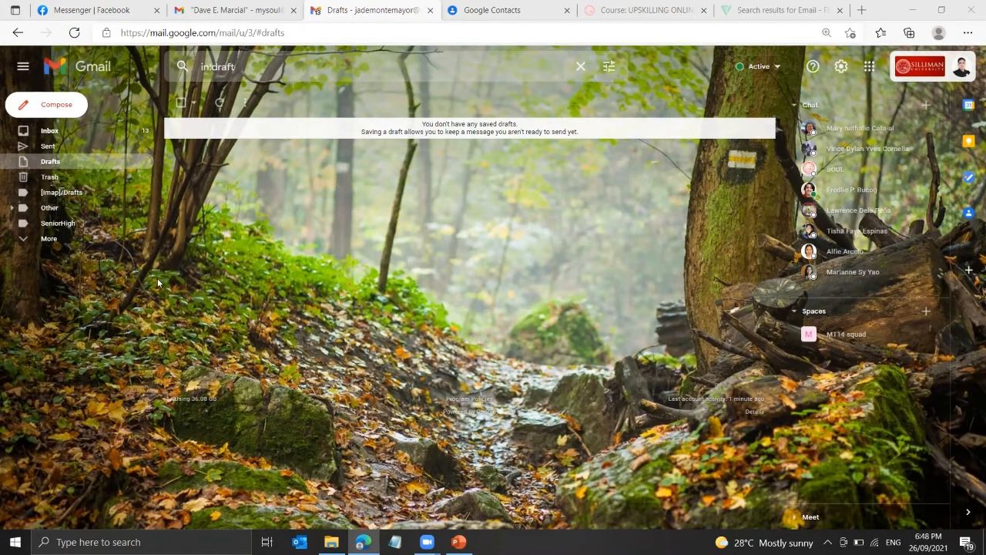
Switch to Gmail and start a new email addressed to the HistoryClass Group contact label
click(57, 106)
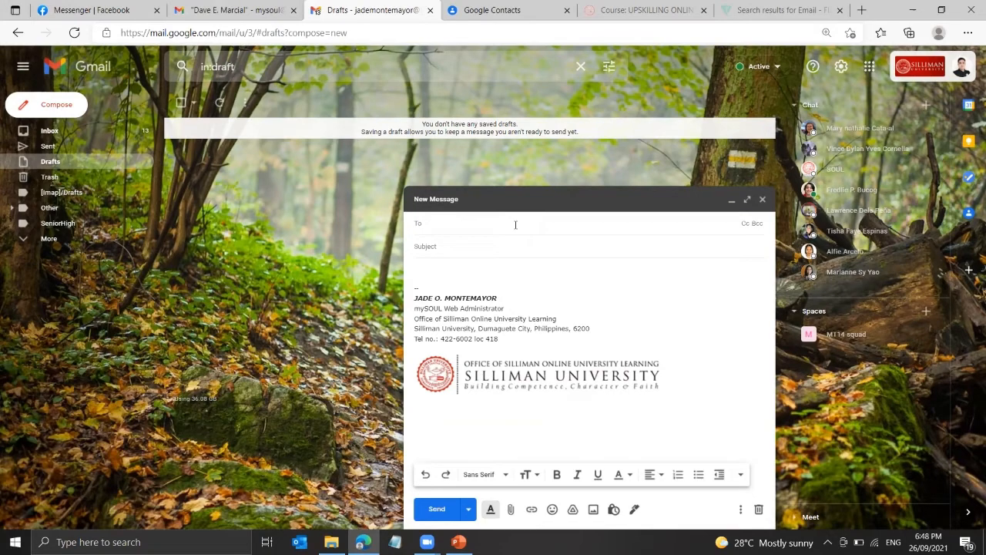
text(is)
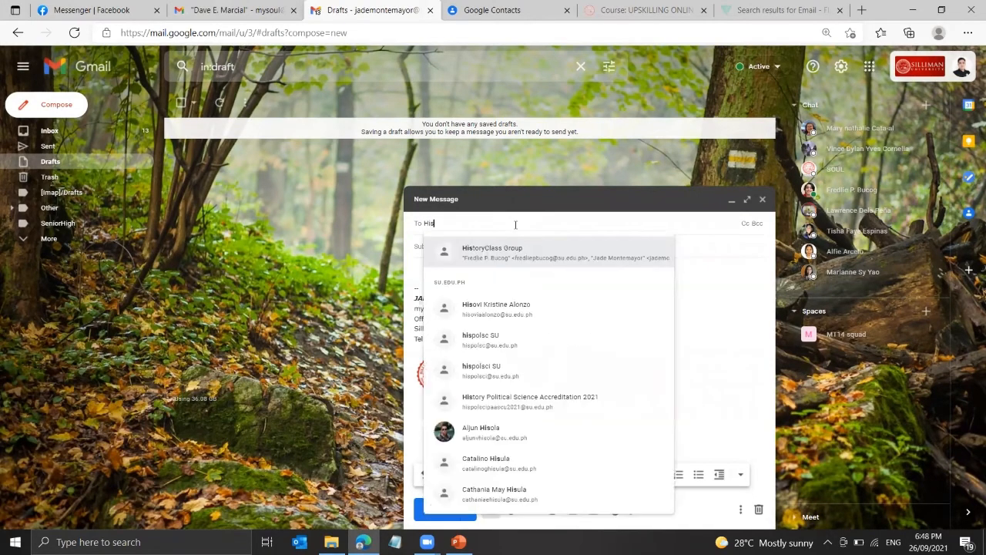
text(tory)
key(BackSpace)
key(BackSpace)
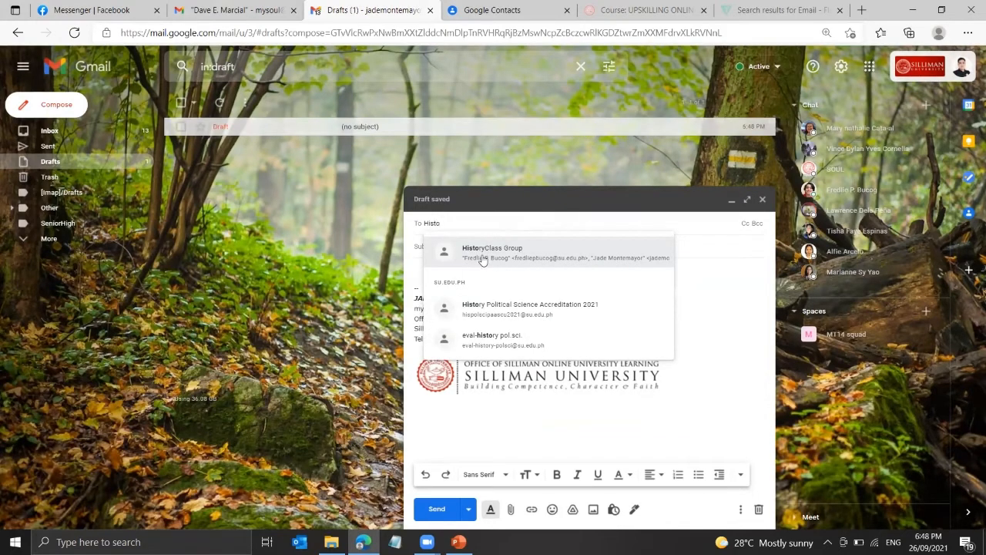
mouse_move(482, 260)
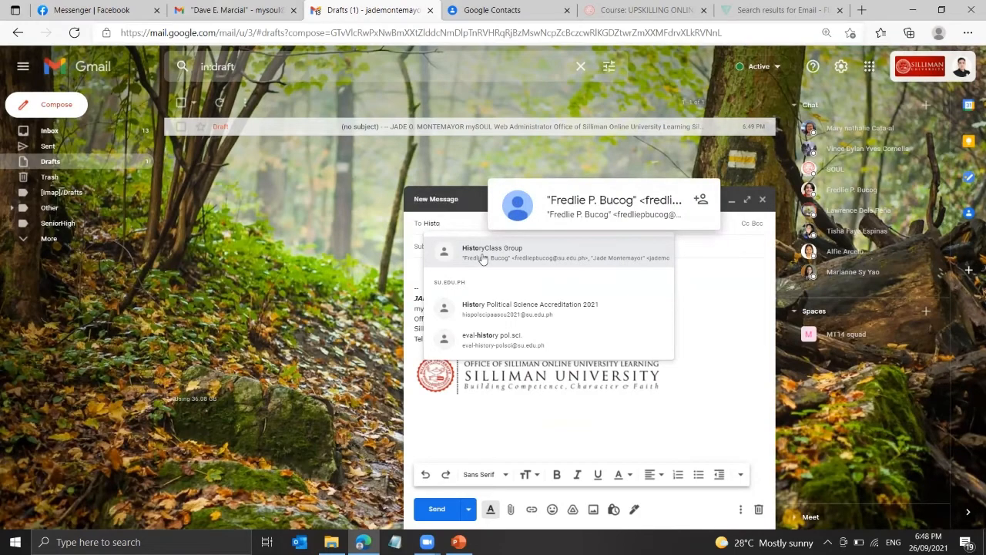
click(482, 258)
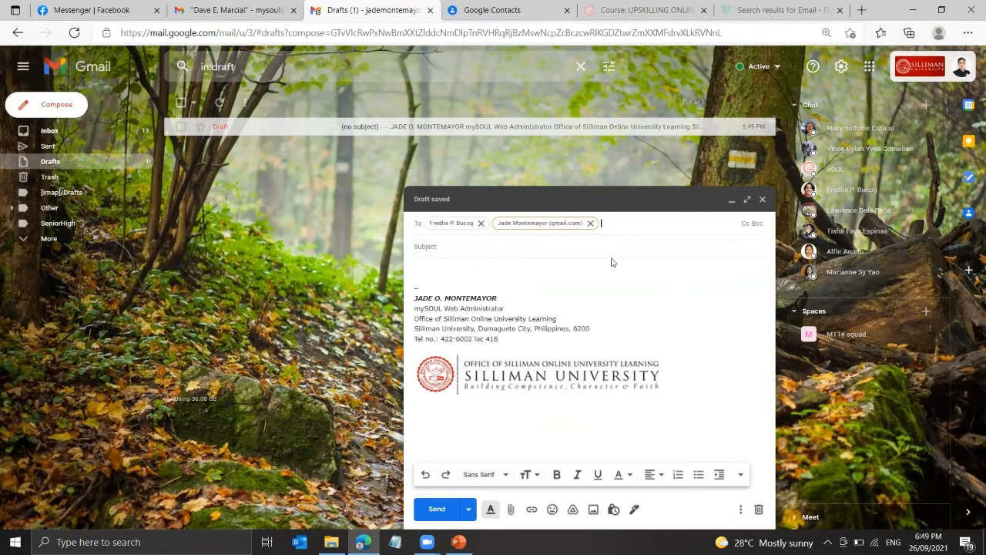
Enter "Sample Subject" as the email's subject and "Body of the email" as its message text
click(456, 247)
text(Sample)
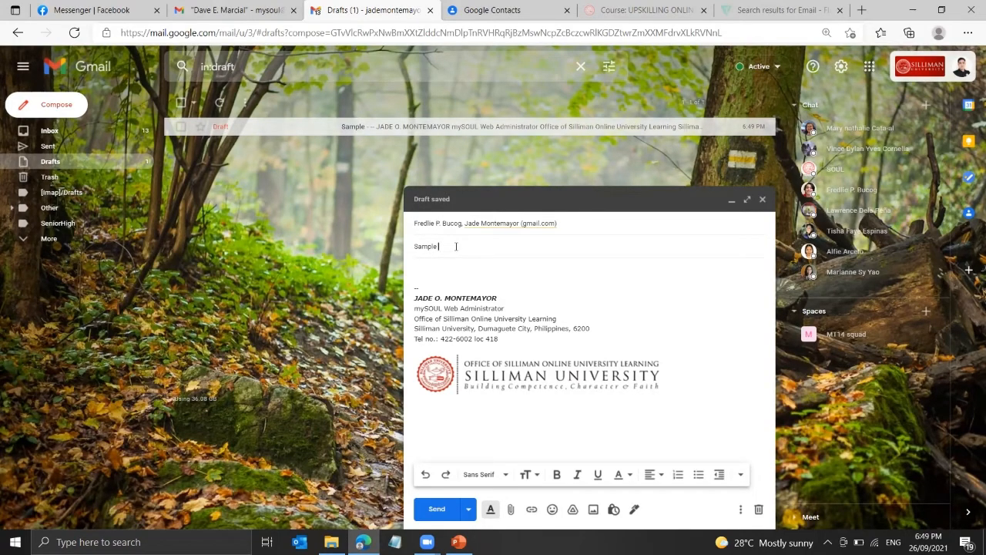
text(Subject)
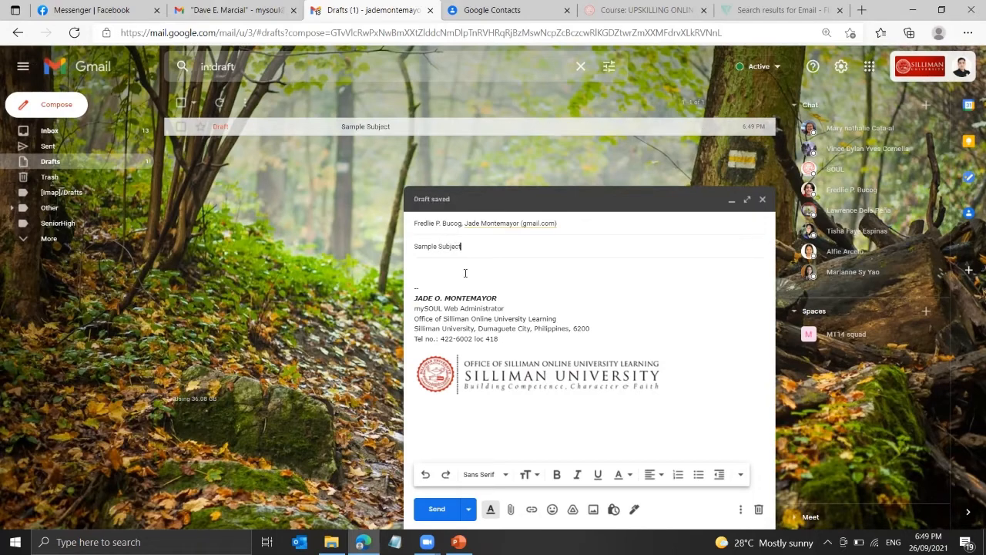
click(462, 269)
text(Body)
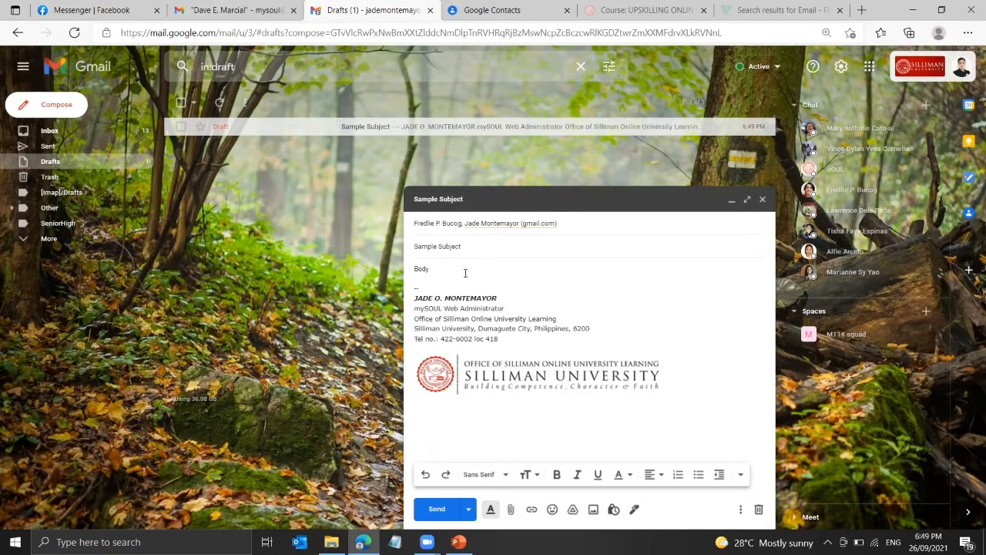
text( of the email)
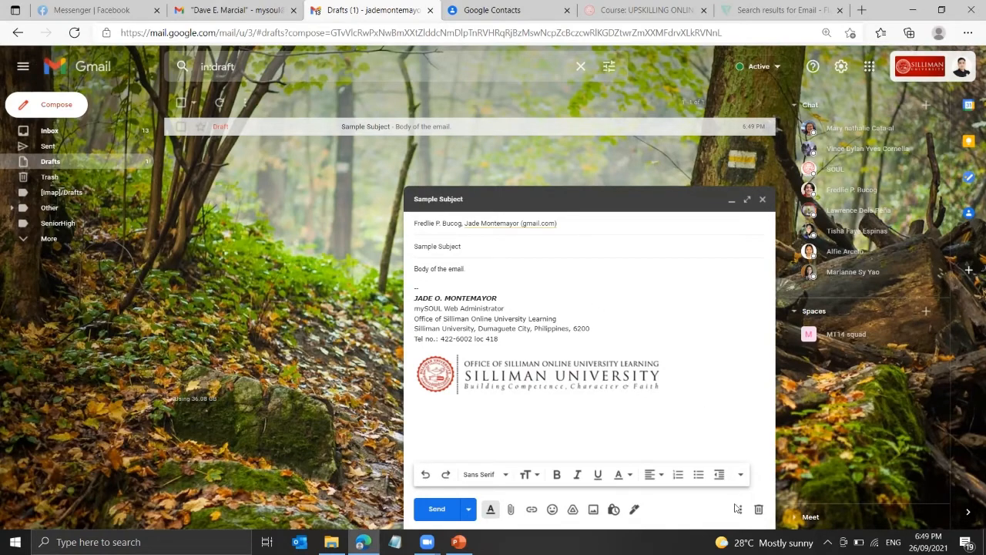
Start scheduling the email with a custom date and time, choosing Oct 12, 2021 as the send date
click(469, 509)
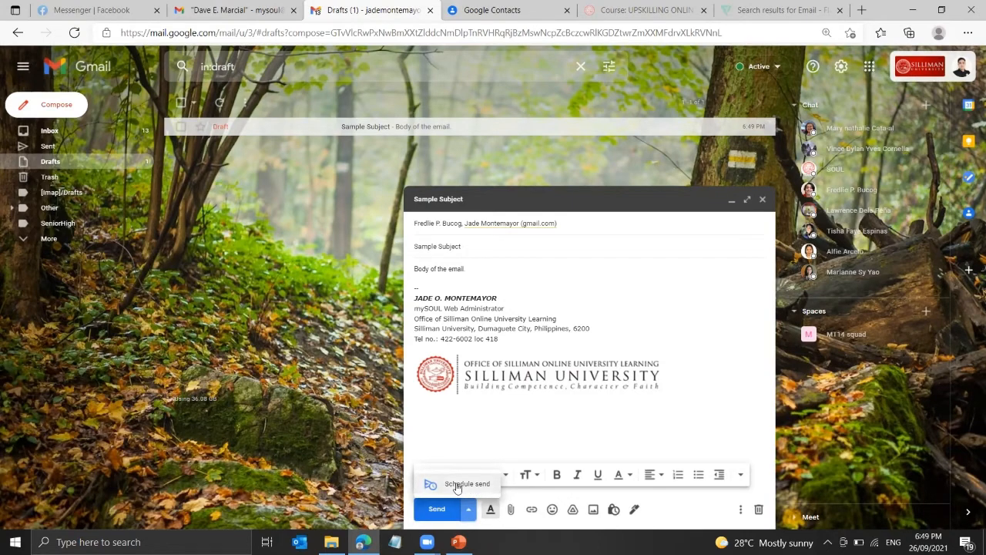
click(522, 432)
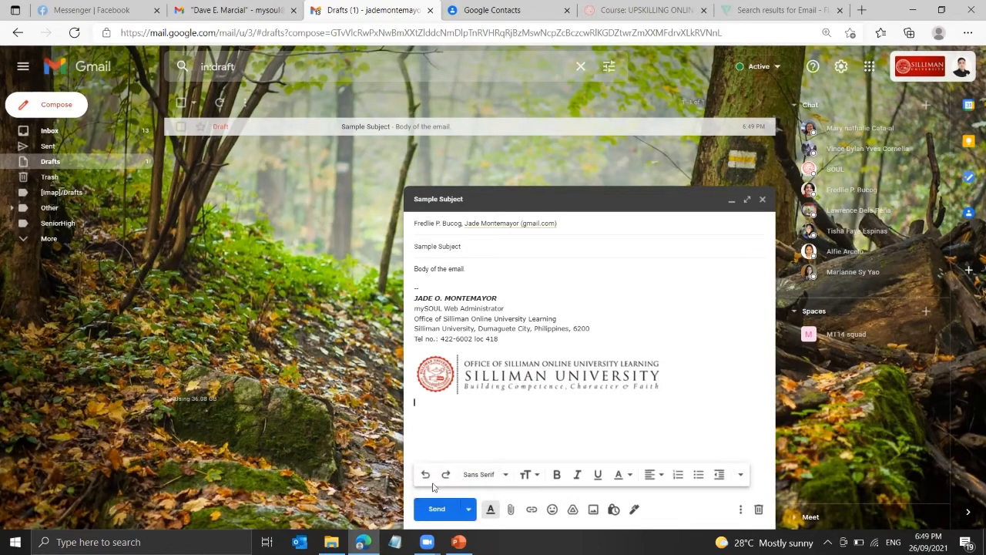
click(467, 512)
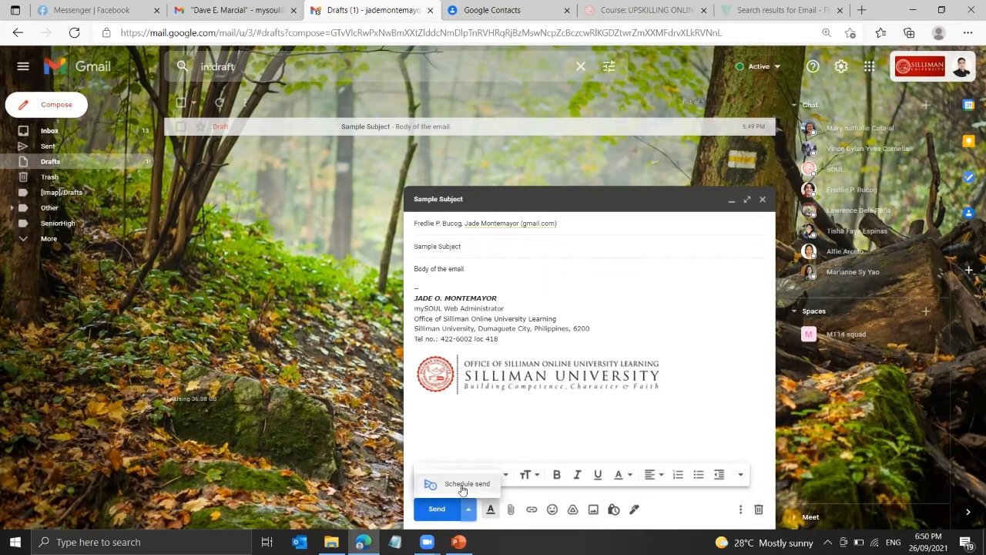
click(462, 487)
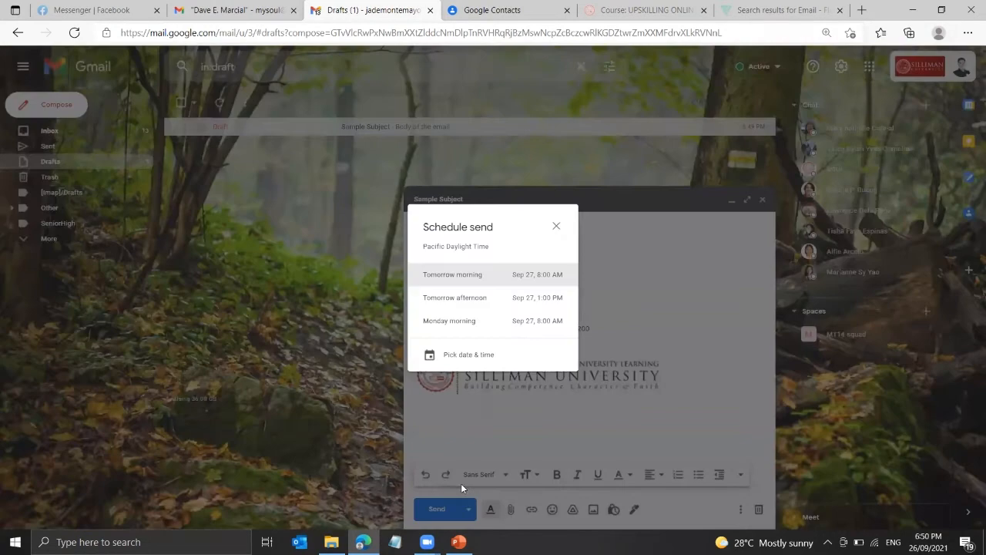
click(466, 356)
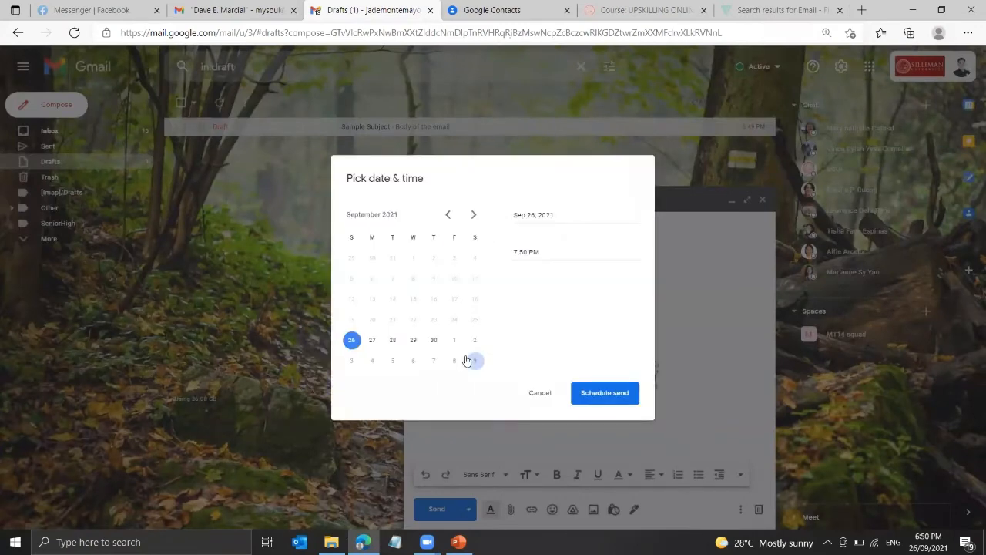
click(473, 215)
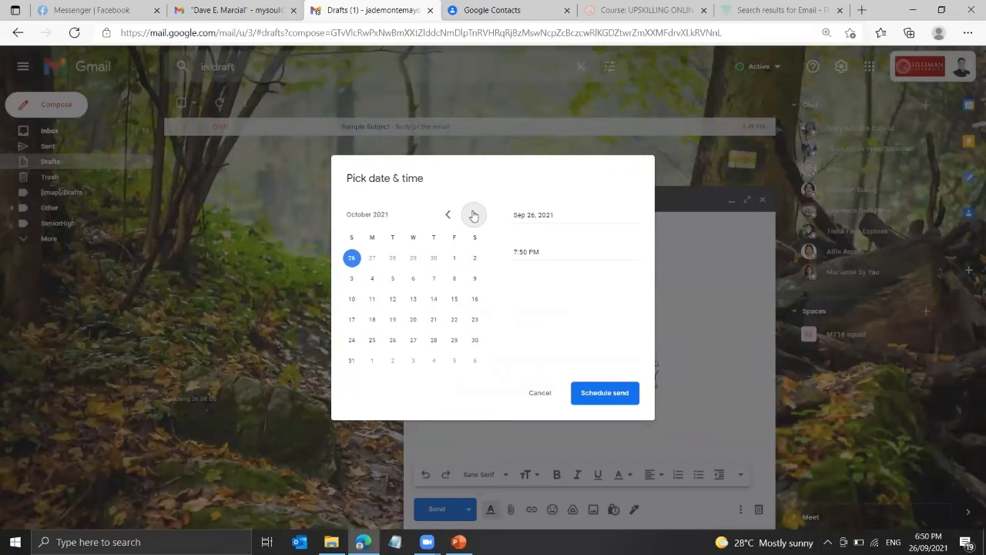
click(393, 301)
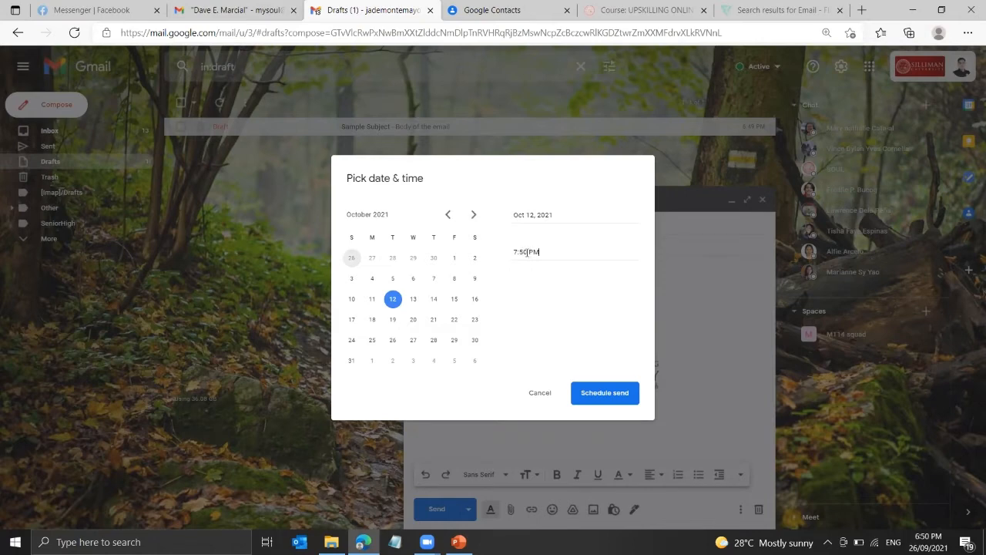
Set the send time to 1:00 PM and confirm the scheduled sending of the email
drag(520, 253, 512, 255)
text(1)
key(Delete)
text(;)
key(BackSpace)
text(:0)
click(602, 396)
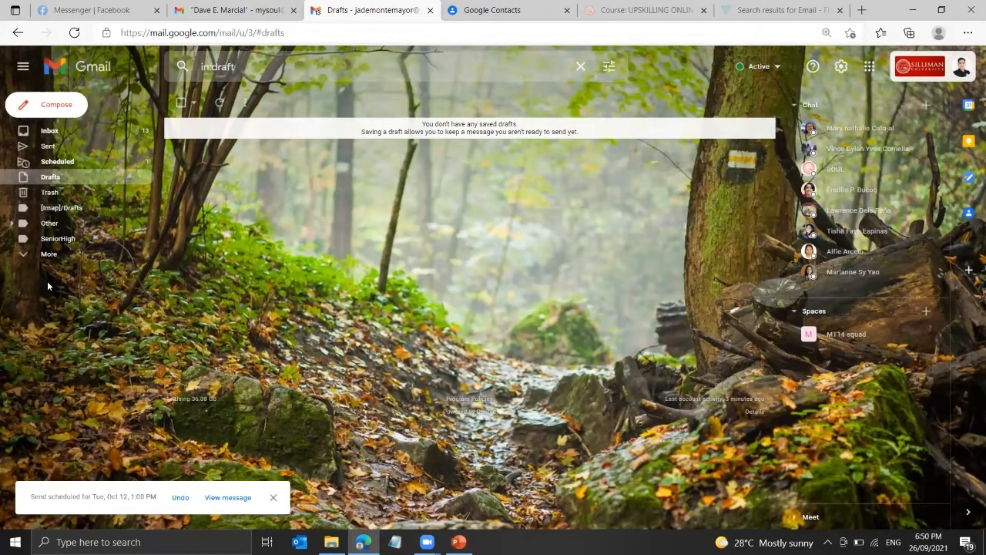
Open the "Sample Subject" email among the scheduled messages and check its planned send date and time
click(22, 254)
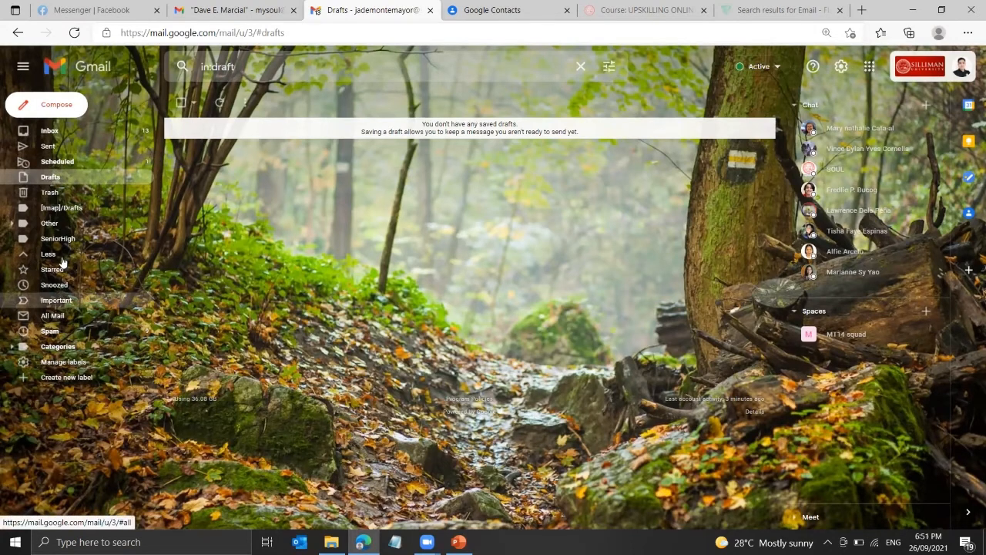
click(54, 163)
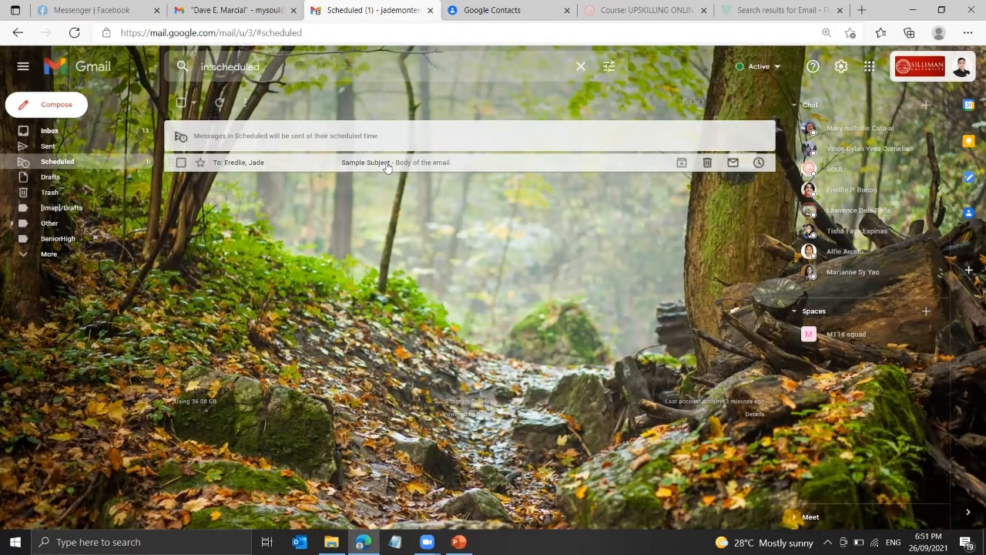
click(387, 168)
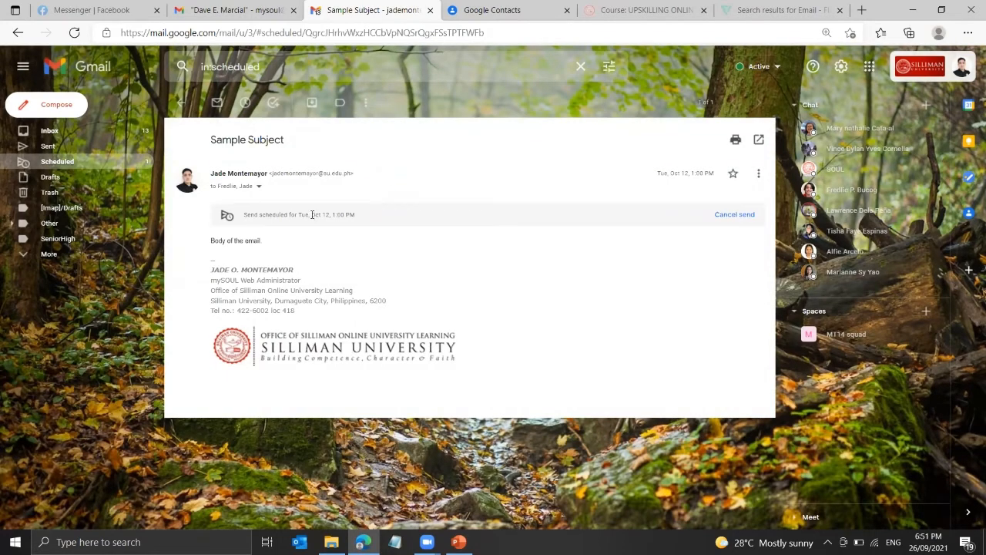
drag(312, 215, 339, 215)
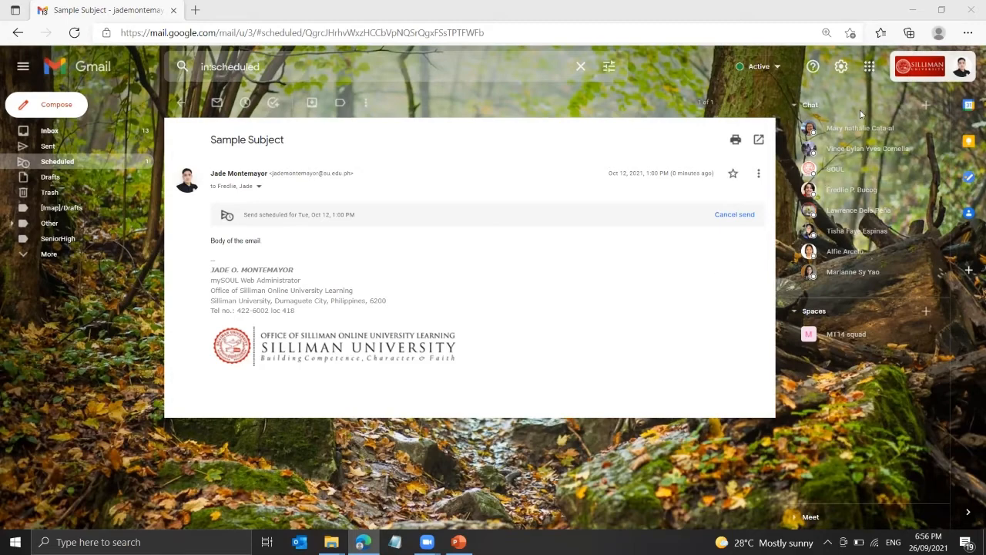
Switch to Google Contacts and open the HistoryClass Group label
click(870, 68)
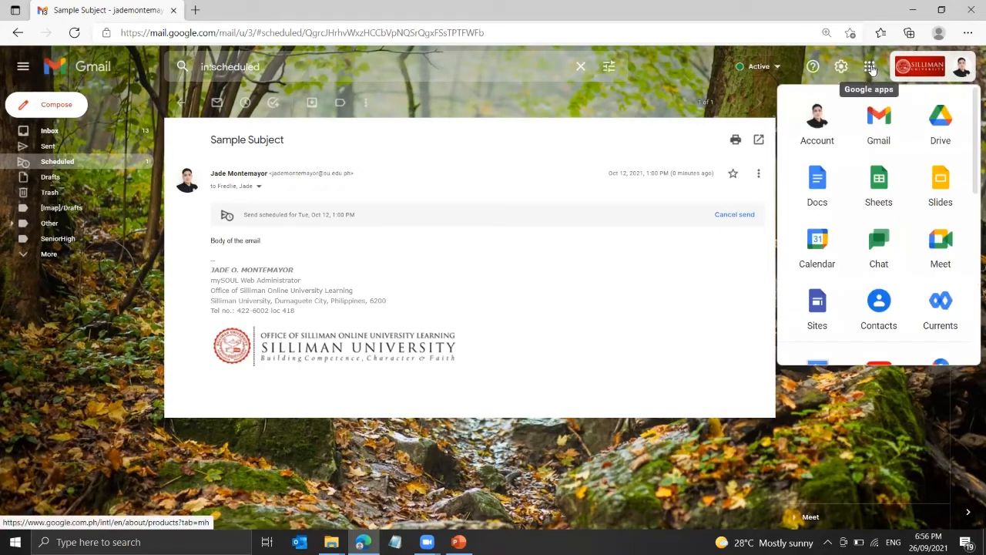
click(879, 306)
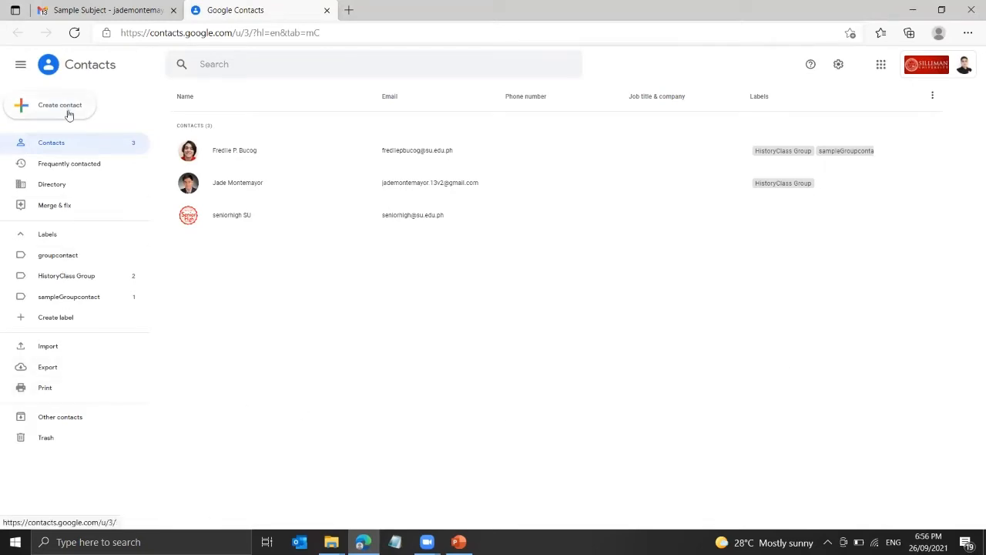
click(64, 277)
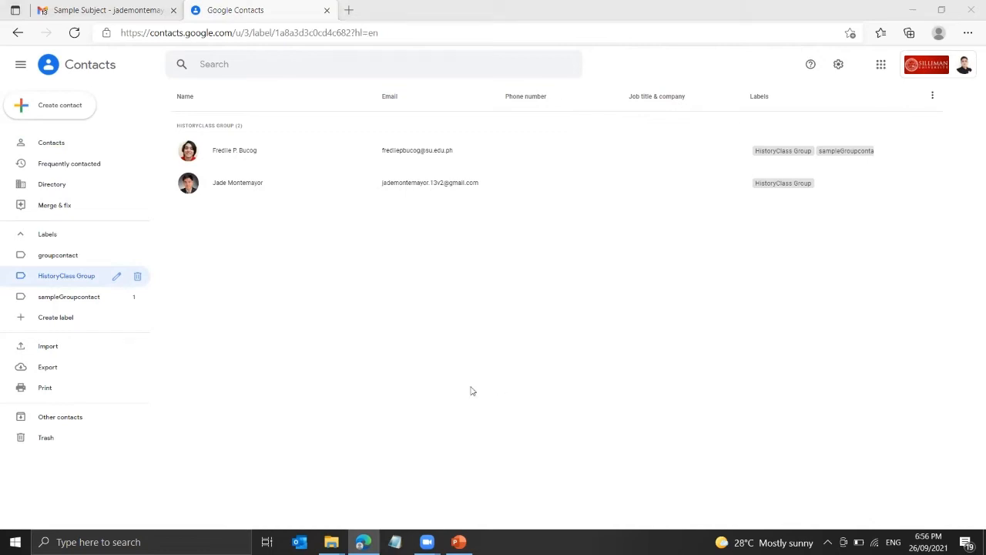
click(187, 152)
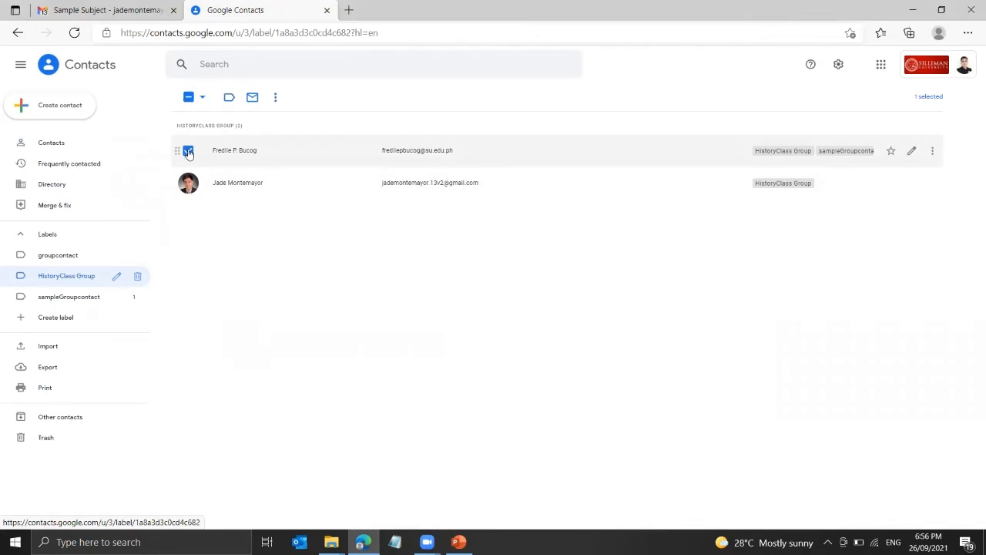
click(931, 155)
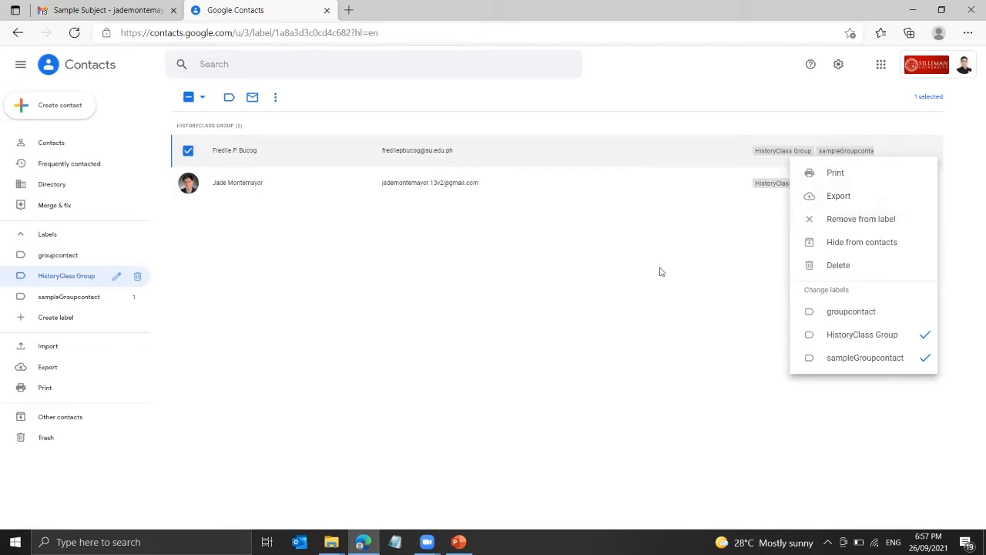
click(701, 274)
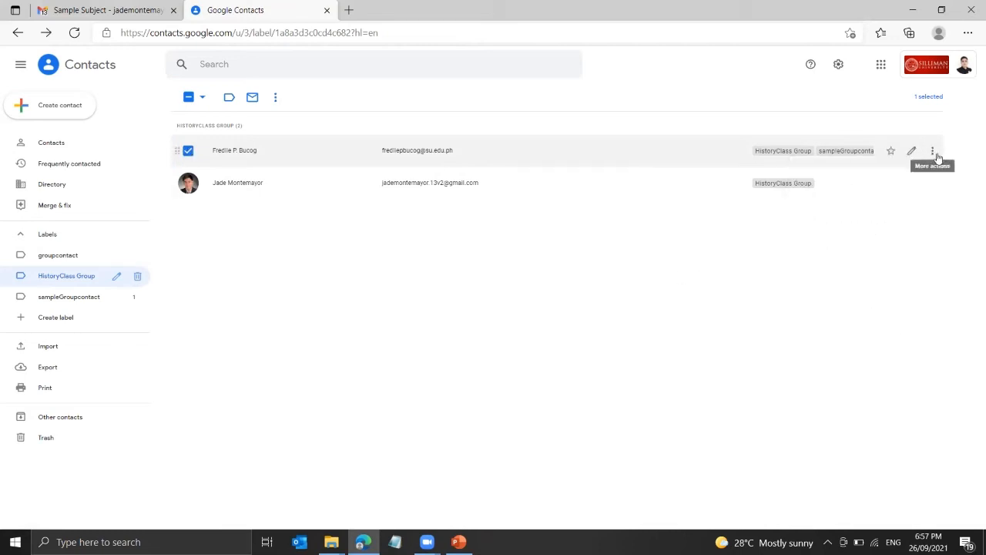
click(933, 153)
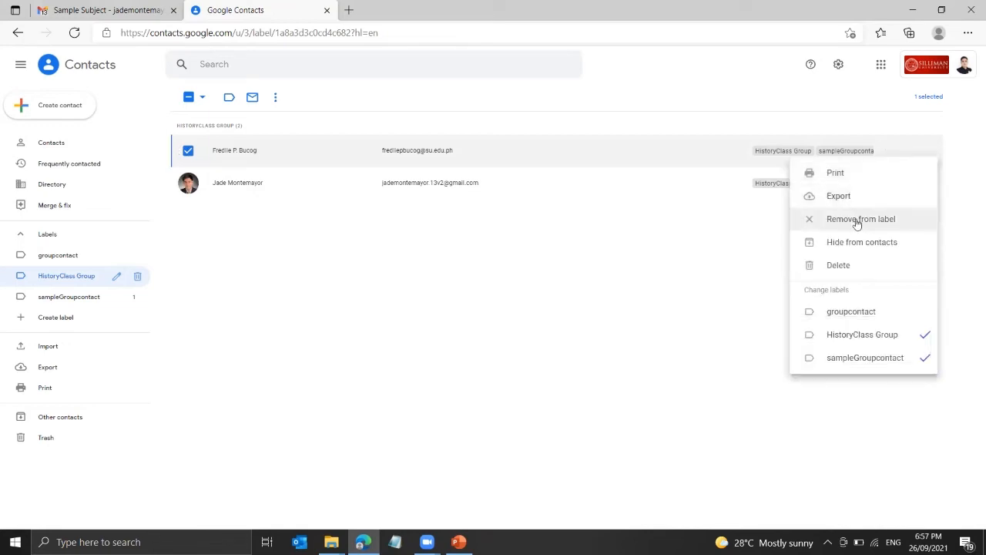
From the full contacts list, remove the HistoryClass Group label from the first contact and open that label to check its members
click(61, 144)
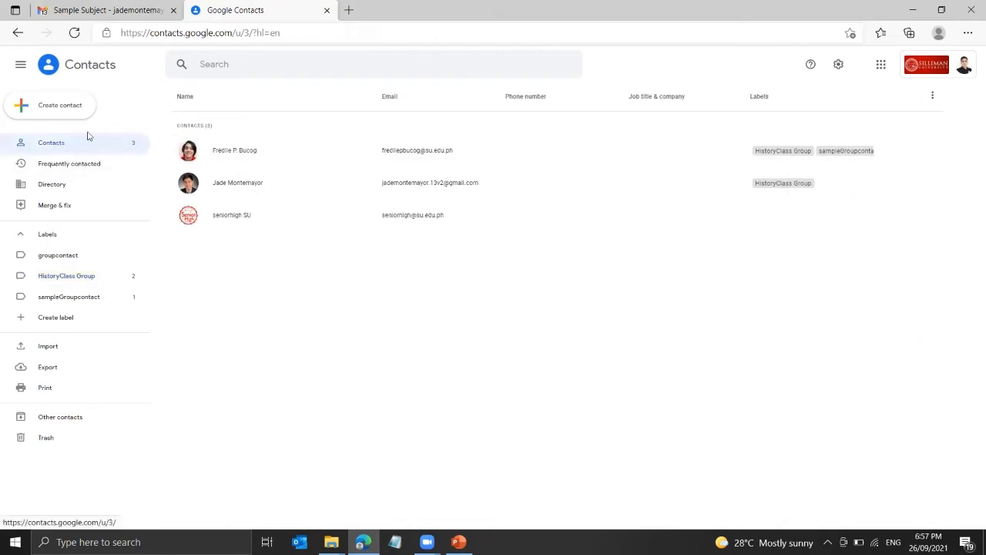
click(189, 152)
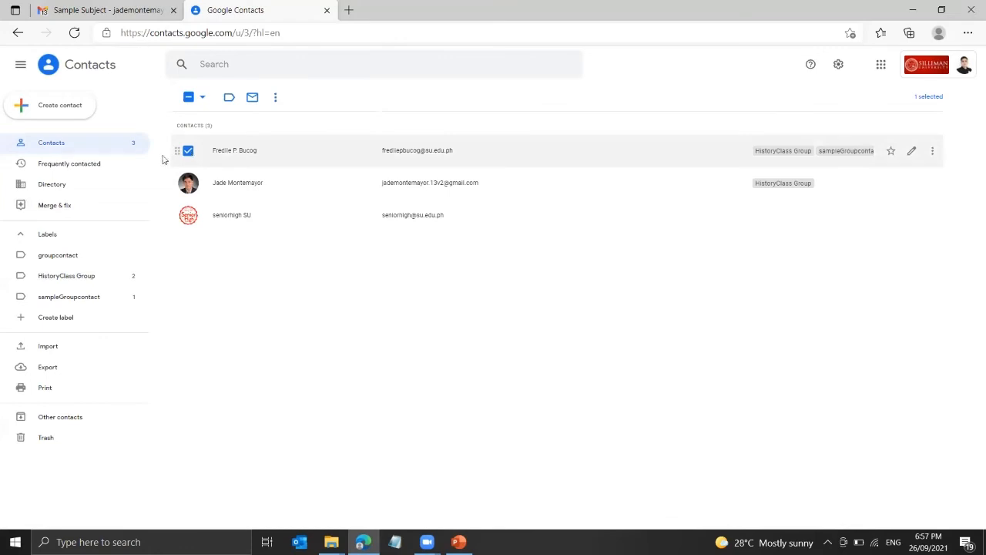
click(228, 98)
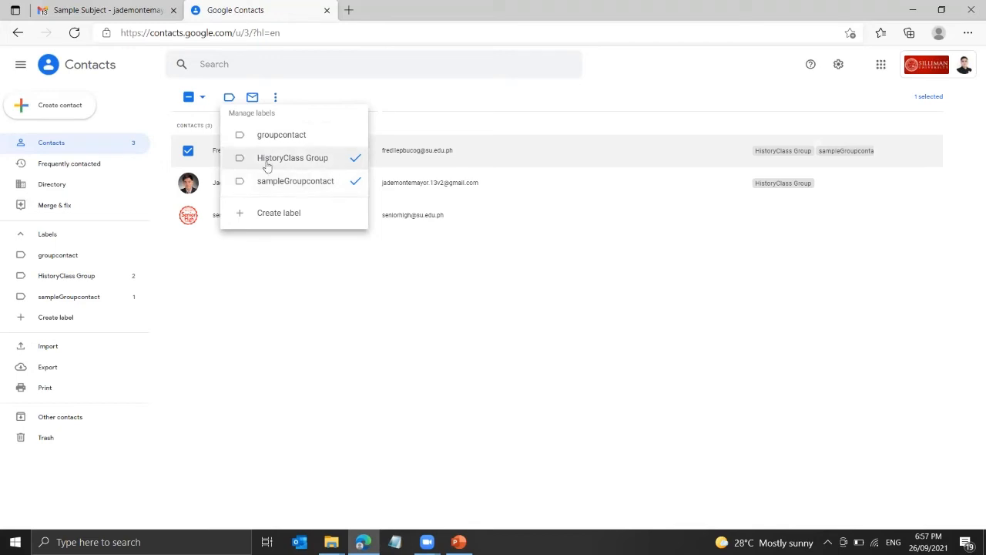
click(355, 163)
click(268, 215)
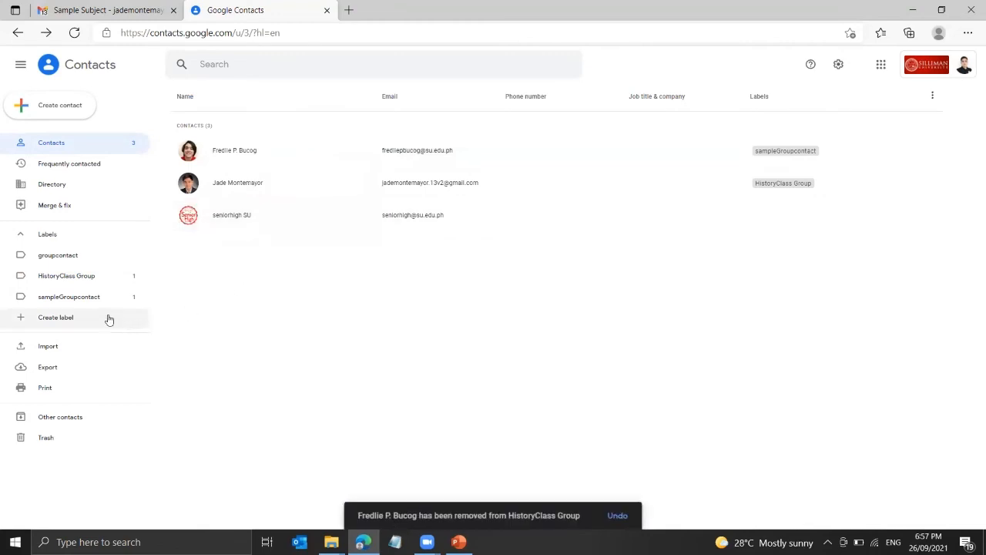
click(76, 282)
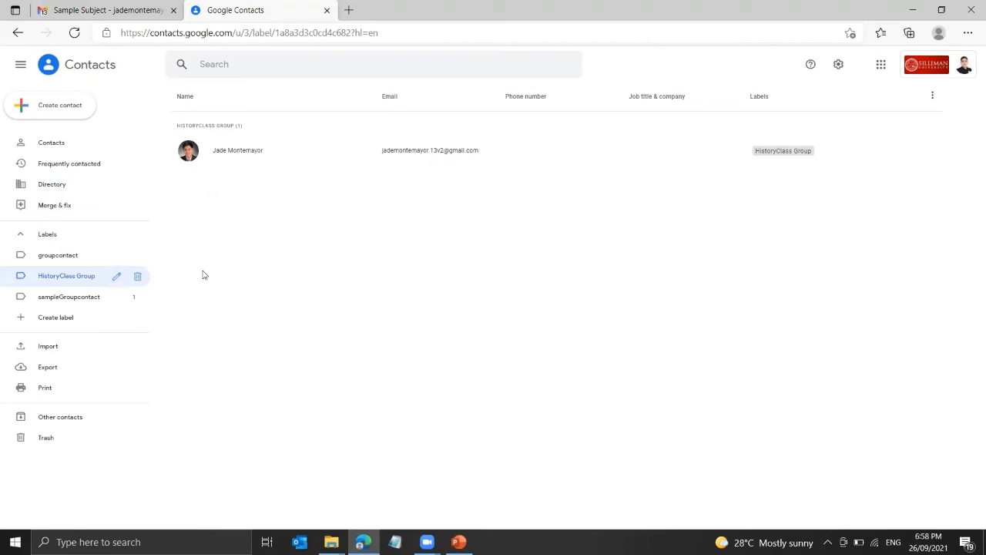
From the full contacts list, add the seniorhigh SU contact to the HistoryClass Group label and reopen that label
click(62, 151)
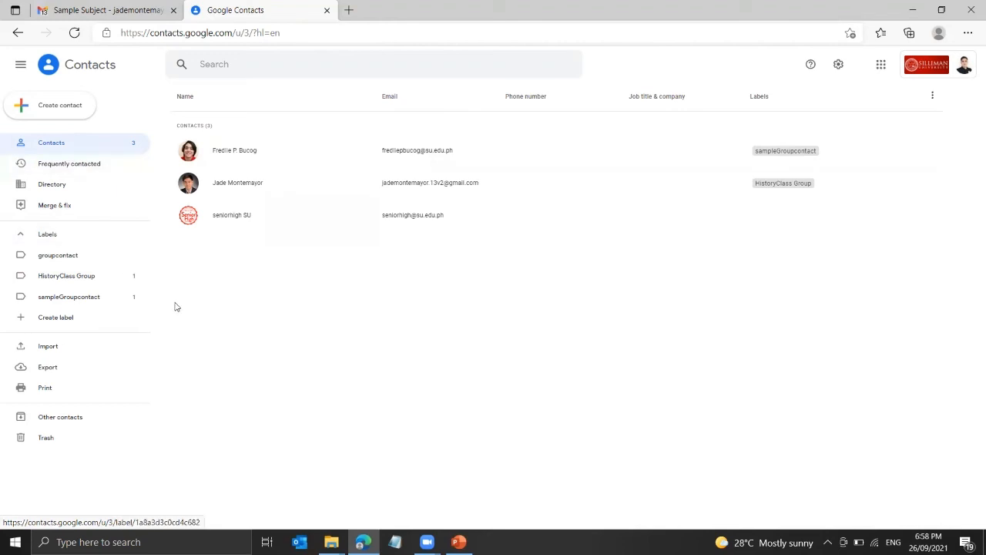
click(188, 216)
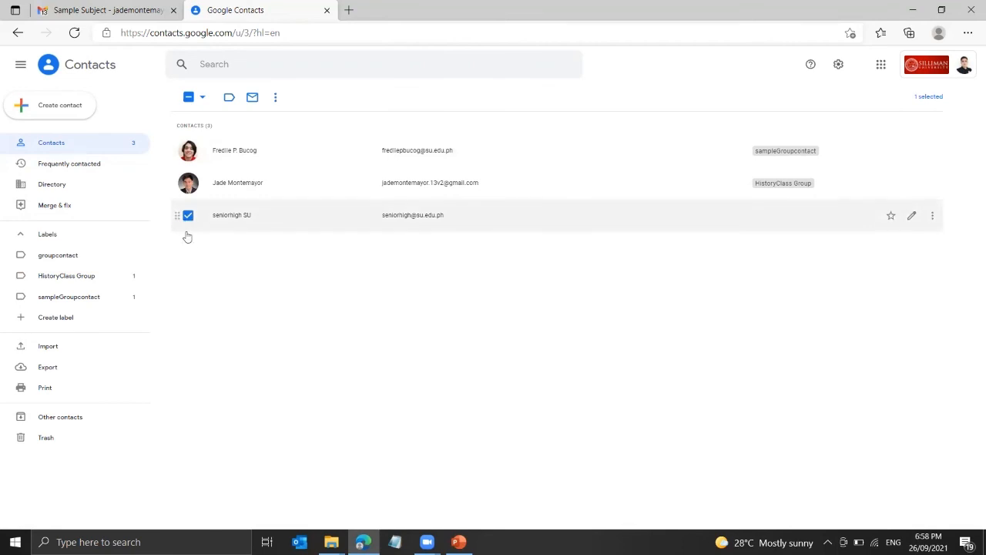
click(229, 99)
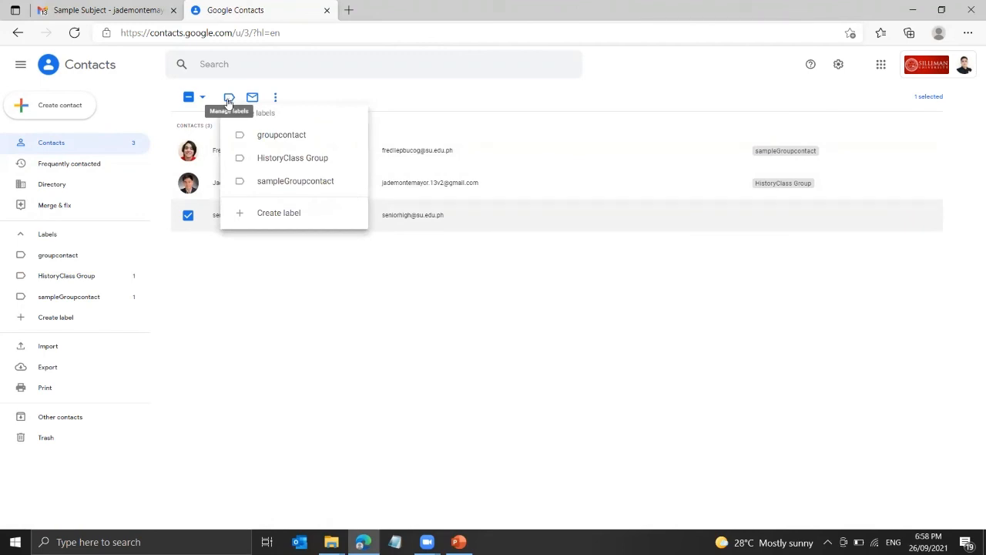
click(291, 161)
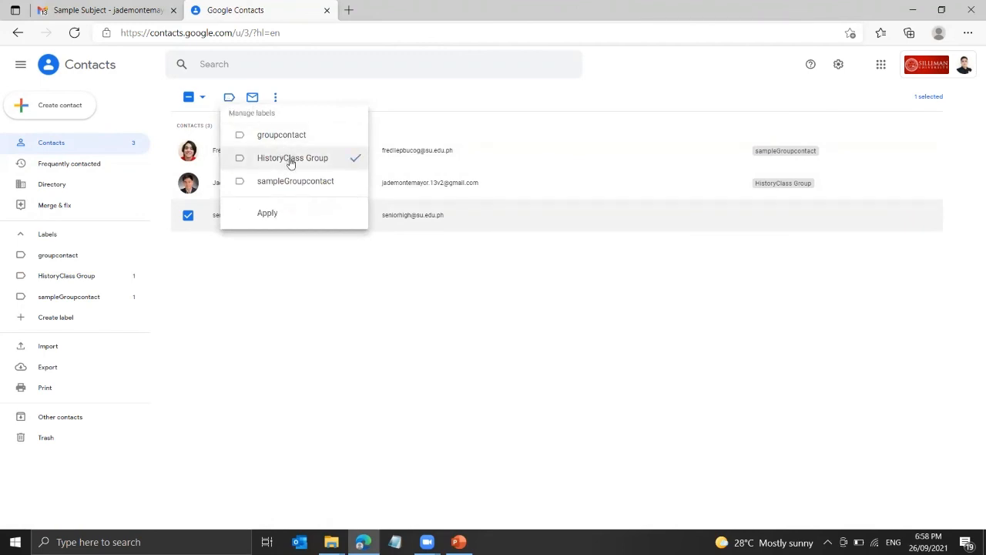
click(268, 214)
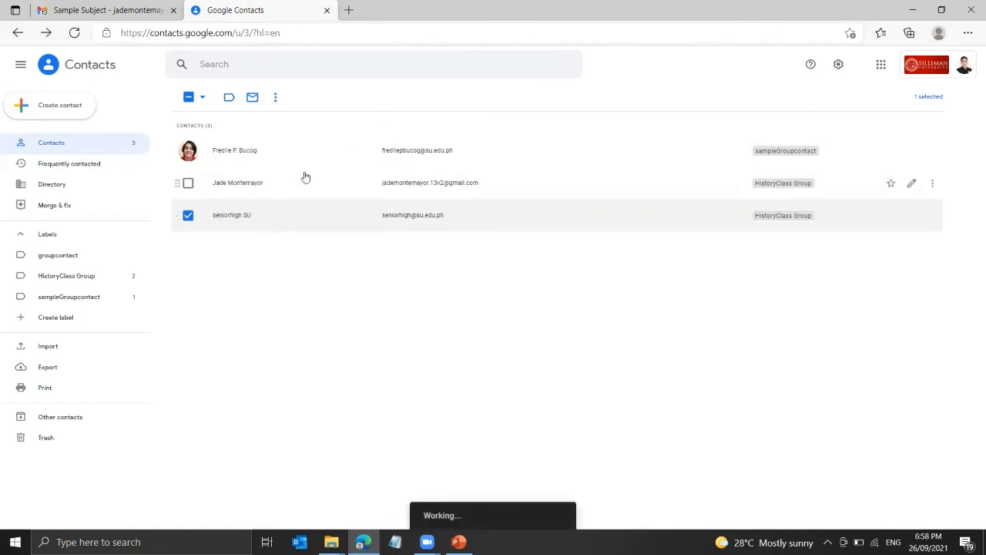
click(68, 277)
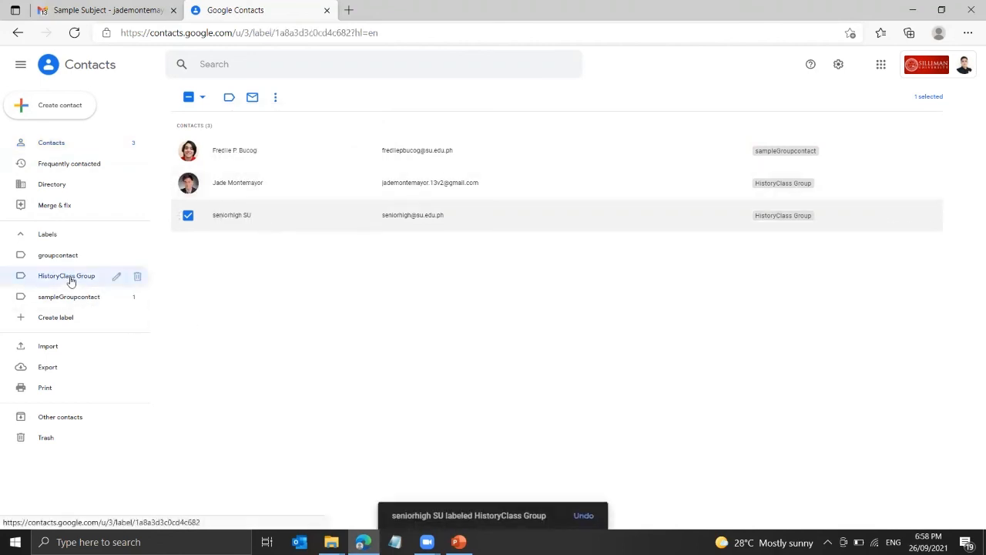